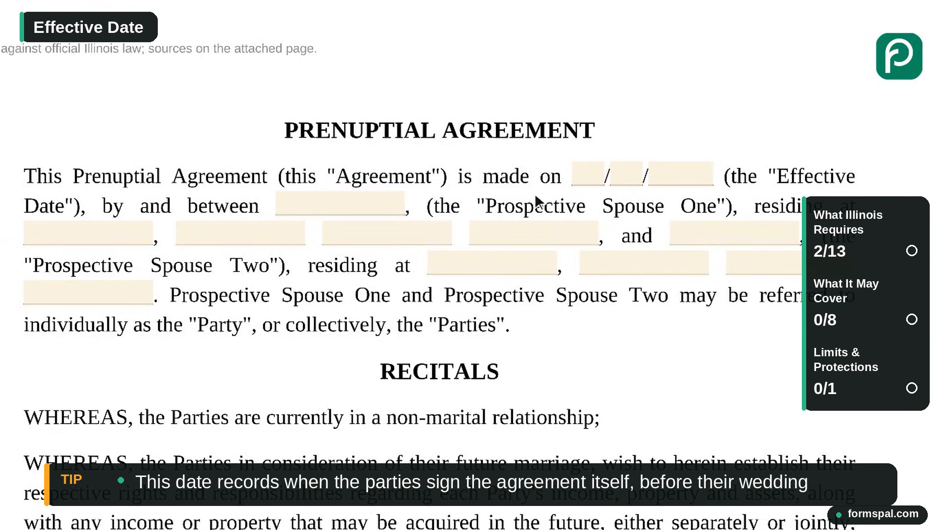
- Fill in the agreement's effective date as 09/12/2026 in the opening paragraph
left_click(590, 181)
type("09")
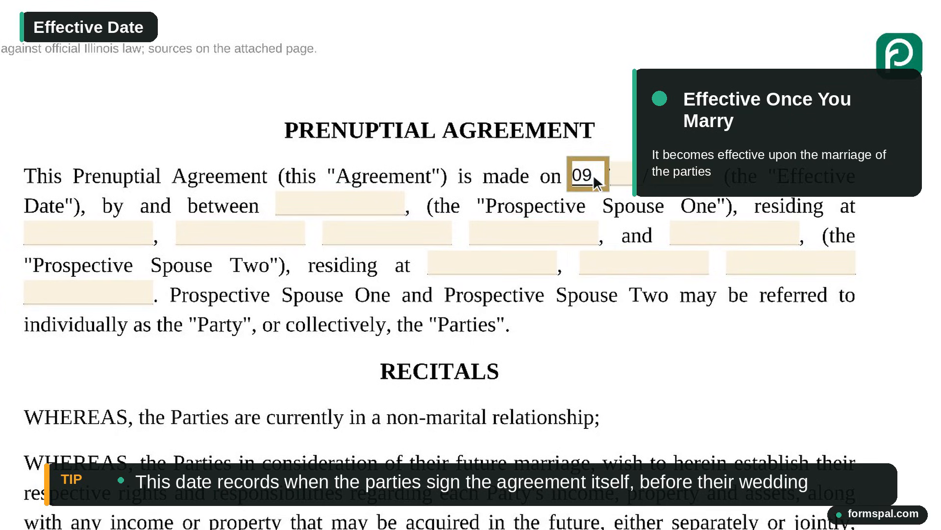
left_click(628, 177)
type("12")
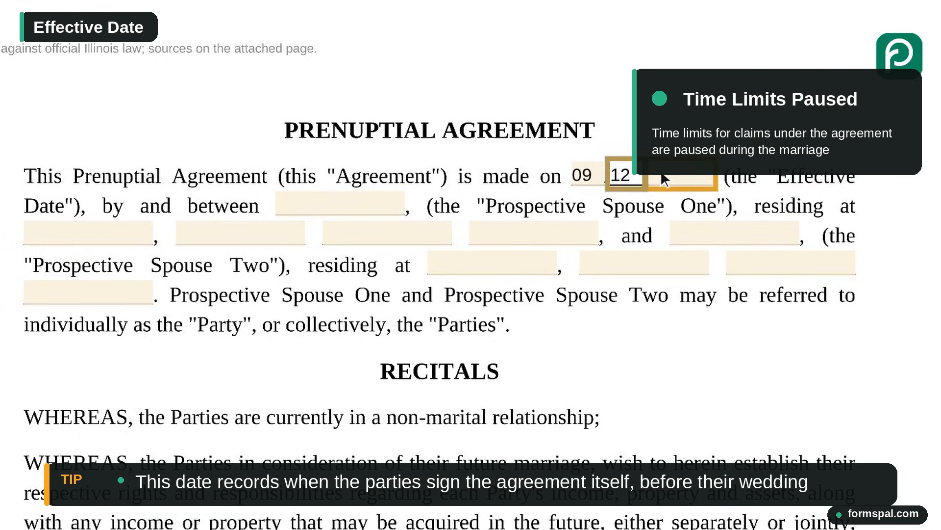
left_click(684, 177)
type("2026")
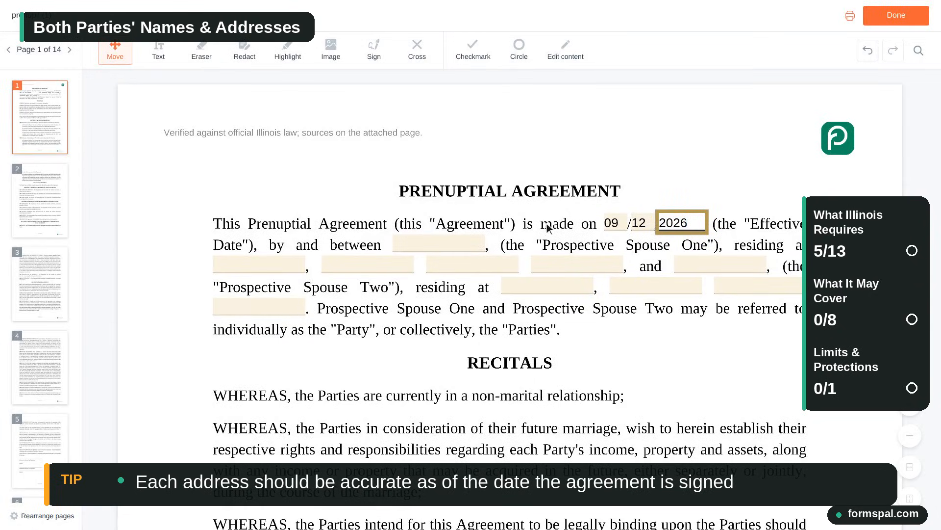
- Enter Prospective Spouse One's full name and street address in the opening paragraph
left_click(444, 244)
type("Anna Baker")
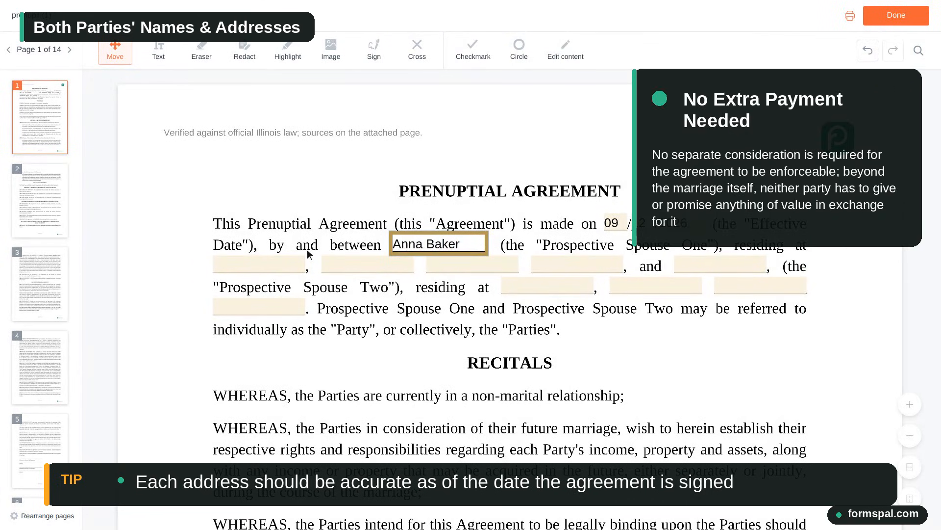
left_click(262, 265)
type("1")
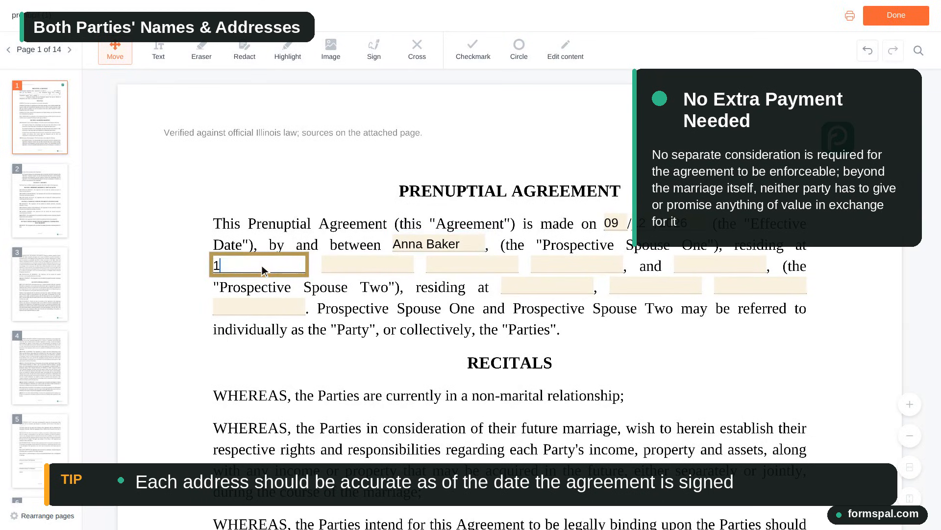
type("23 Main Street")
- Complete Prospective Spouse One's address with the city, state and ZIP code
left_click(323, 260)
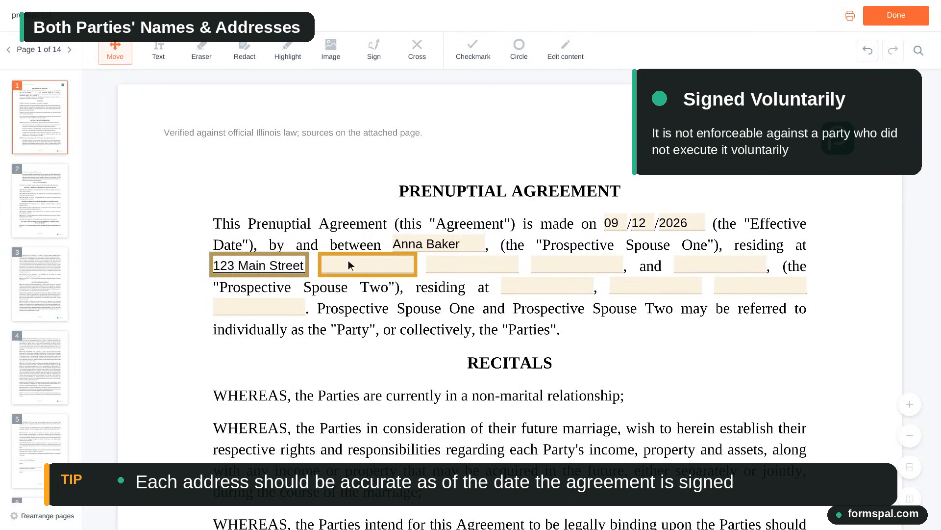
left_click(370, 264)
type("Chicago")
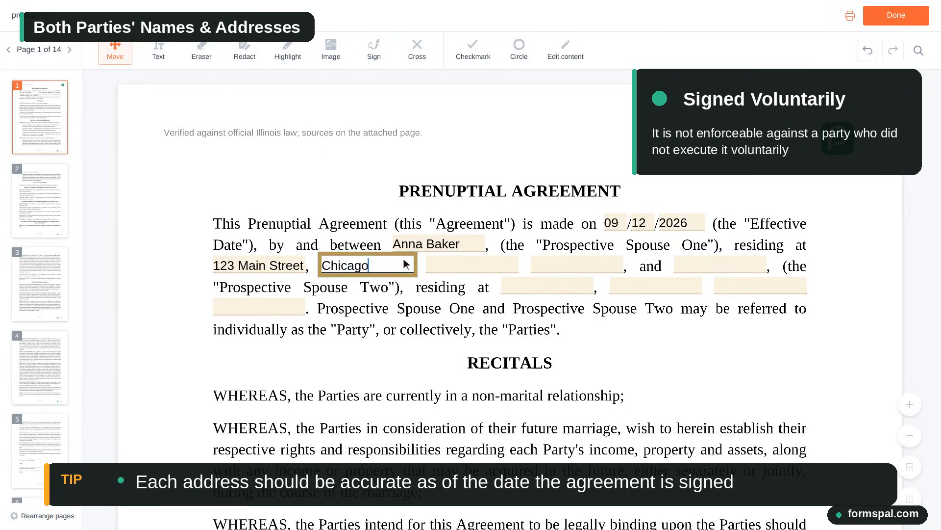
left_click(429, 258)
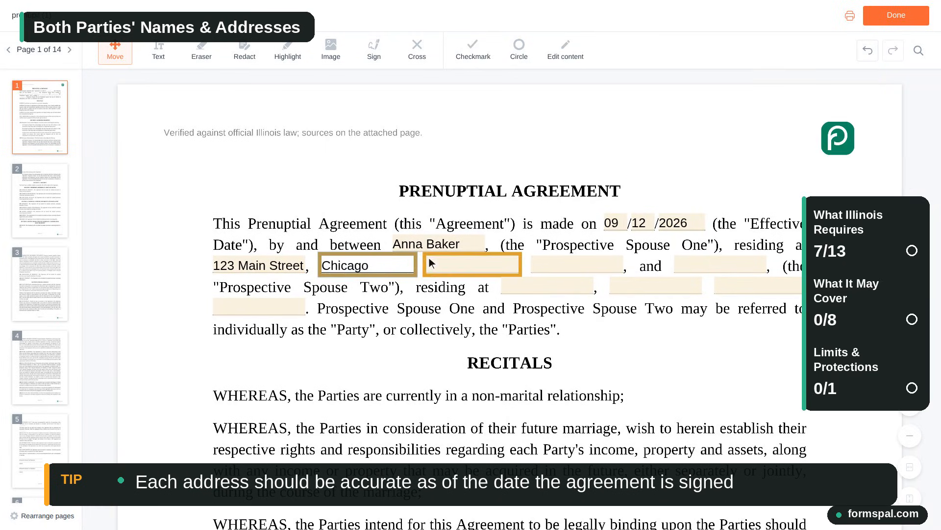
left_click(475, 265)
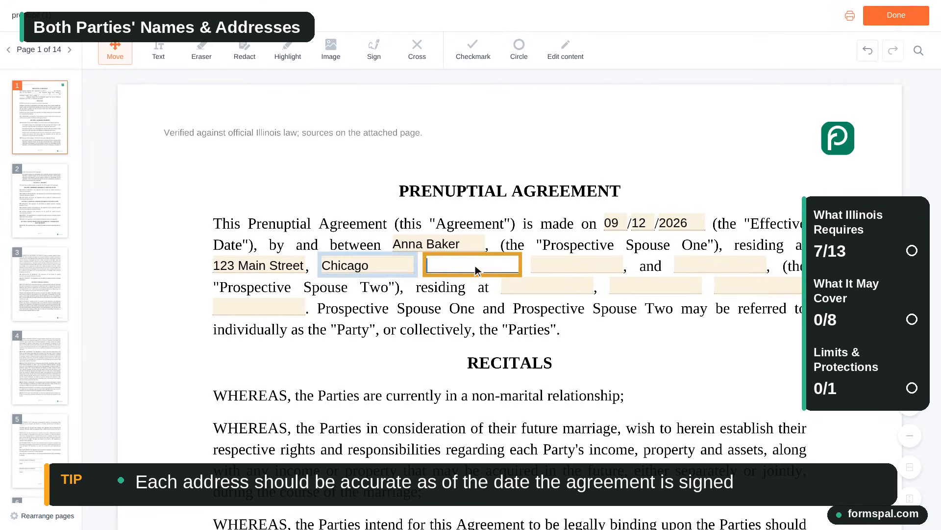
type("IL")
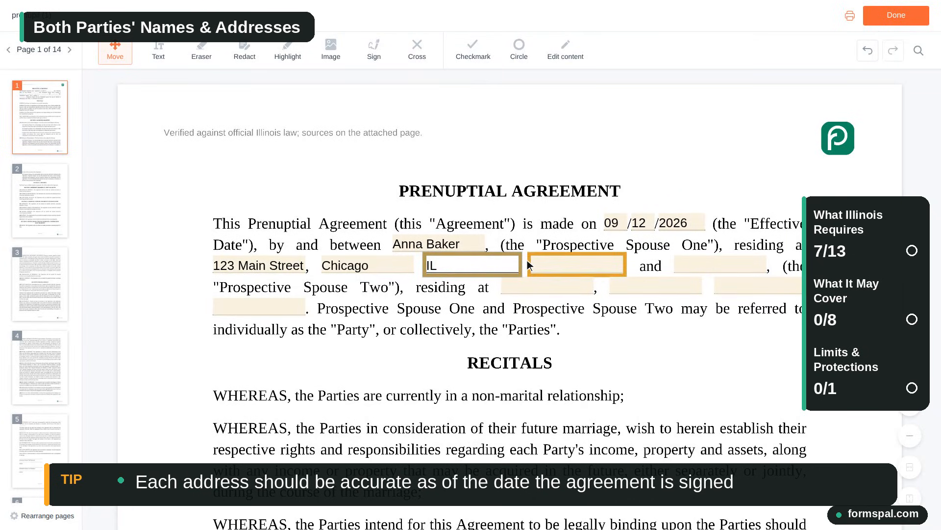
left_click(580, 268)
type("60602")
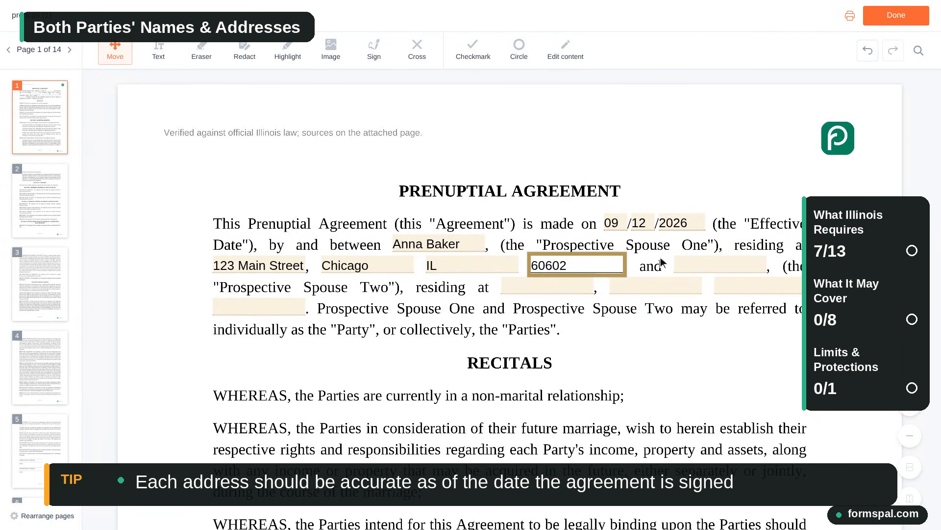
- Enter Prospective Spouse Two's full name and street address in the opening paragraph
left_click(713, 262)
type("Ben Carter")
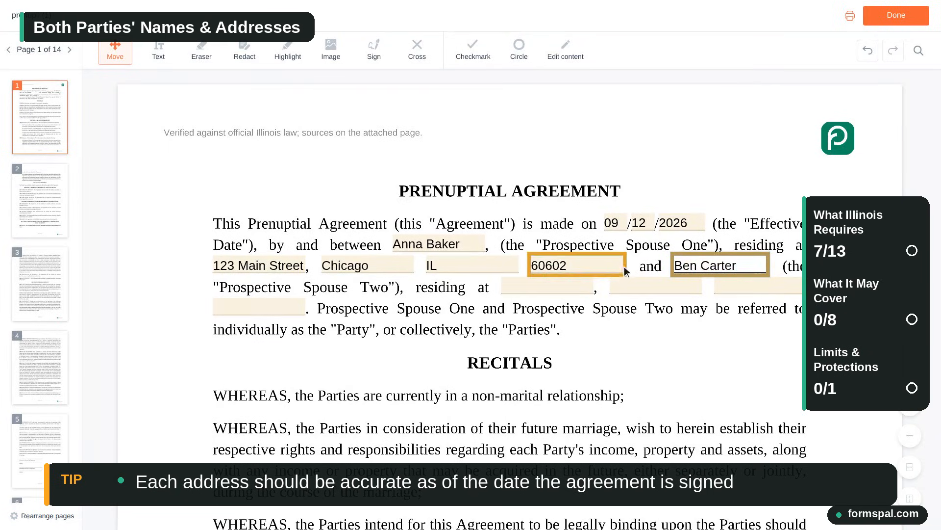
left_click(554, 286)
type("456")
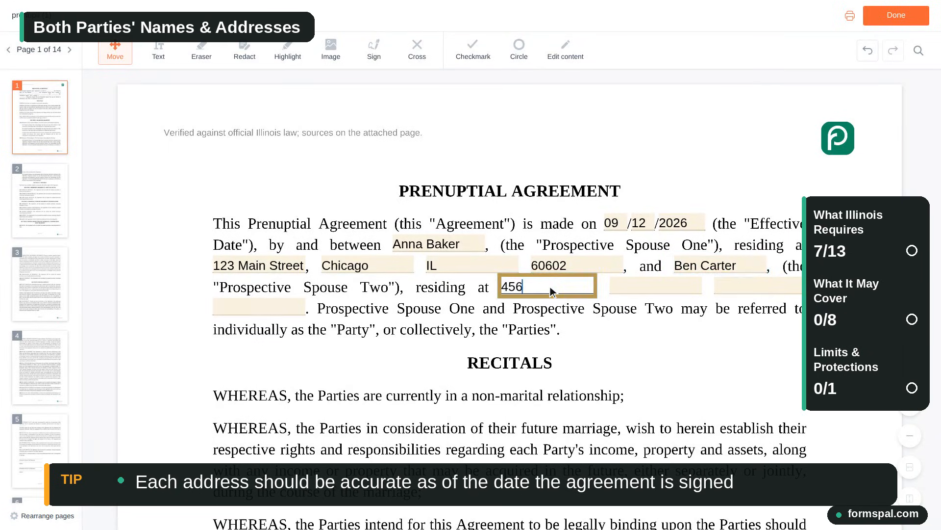
type(" Oak Avenue")
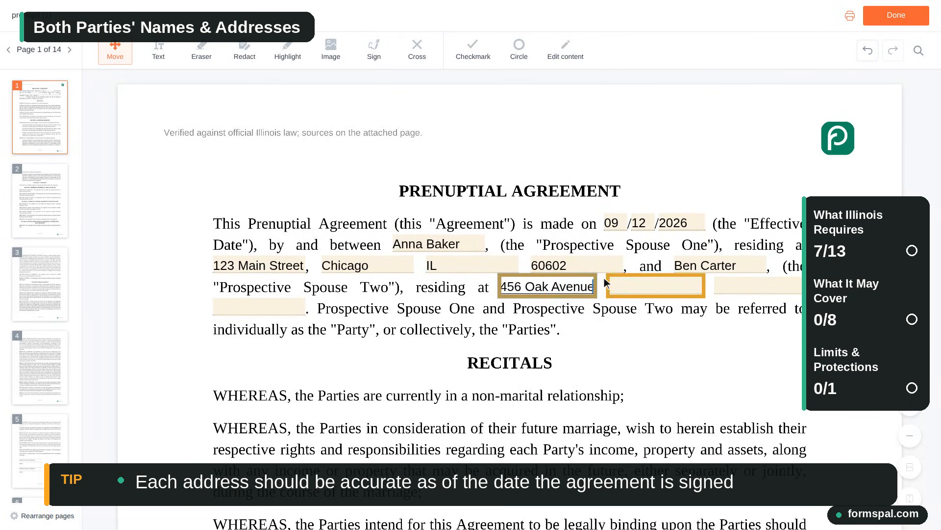
- Complete Prospective Spouse Two's address with the city, state and ZIP code
left_click(658, 286)
type("Chicago")
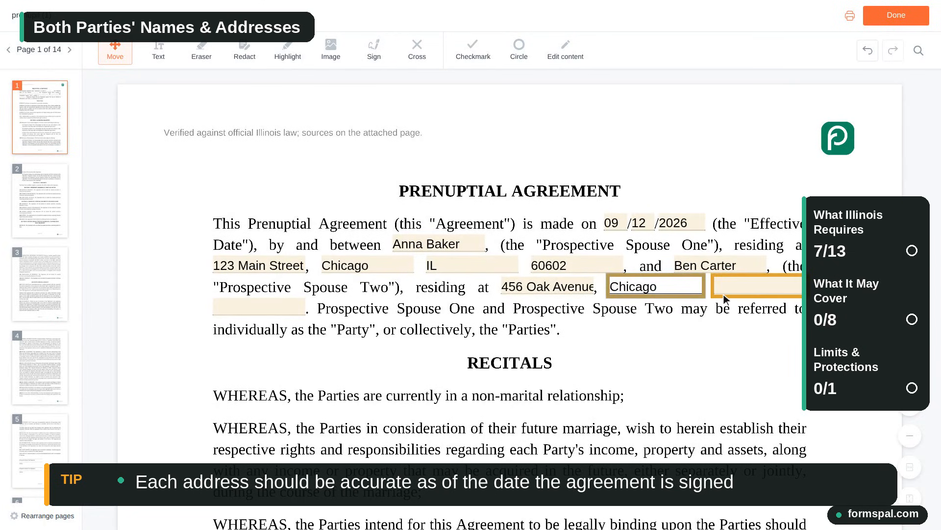
left_click(761, 292)
type("IL")
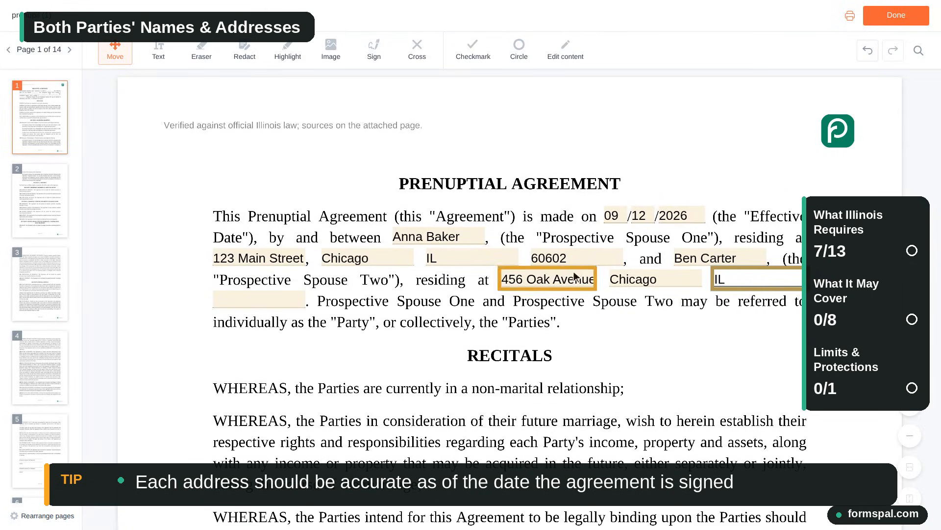
left_click(262, 301)
type("60602")
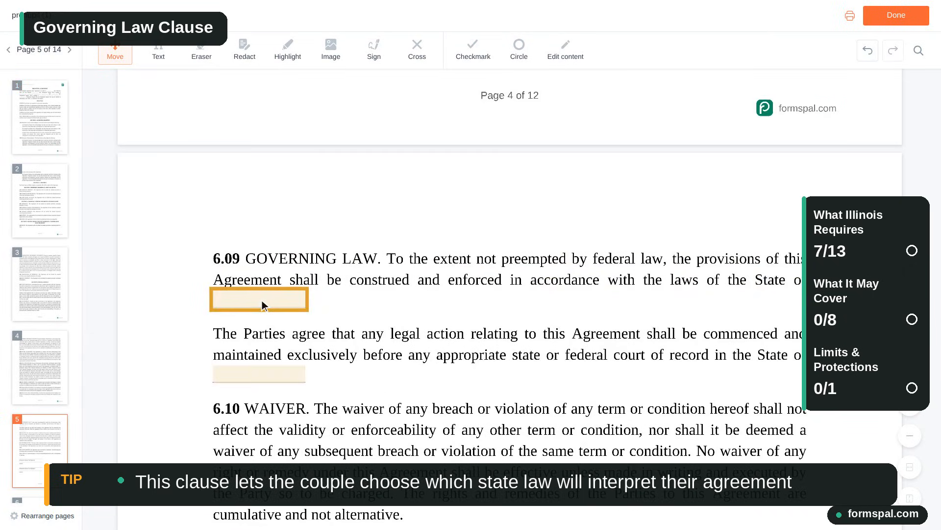
- In clause 6.09 on page 5, enter Illinois as both the governing-law state and the state for legal action
left_click(262, 301)
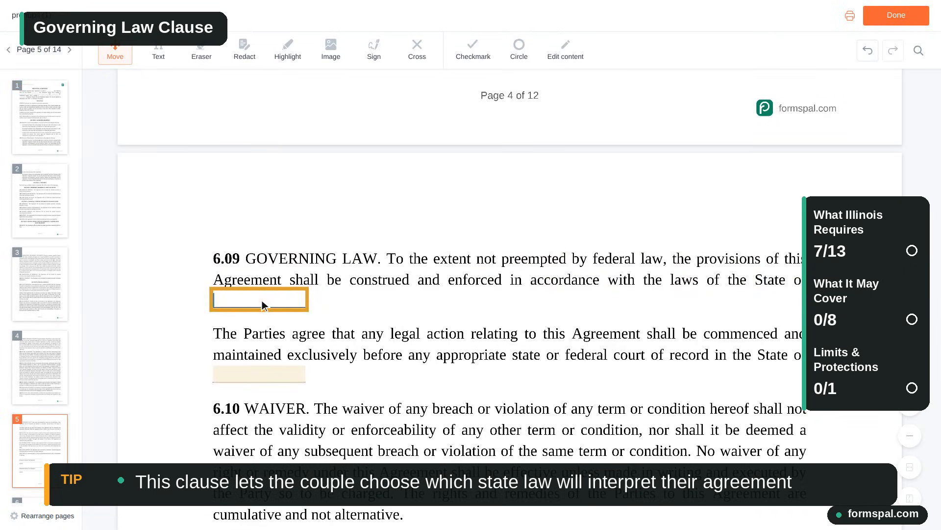
type("Illinoi")
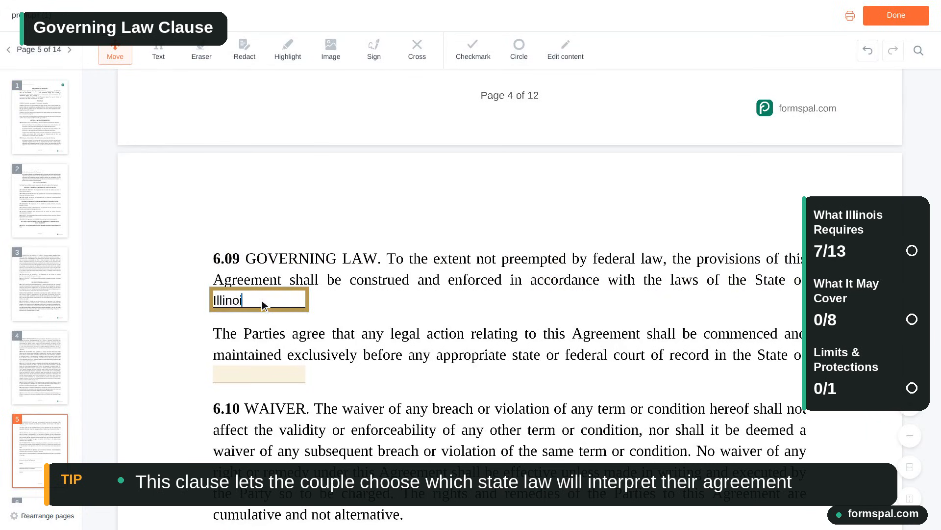
scroll(262, 300, "down", 2)
type("s")
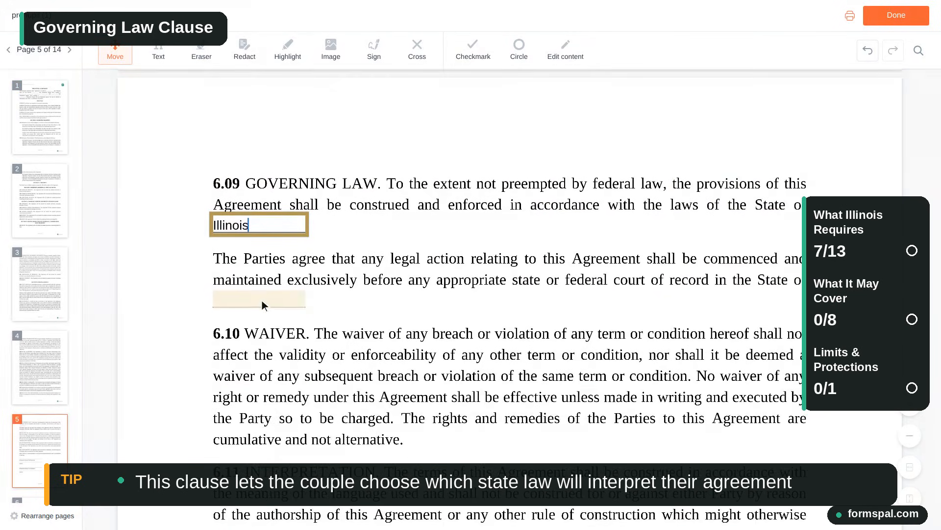
left_click(263, 300)
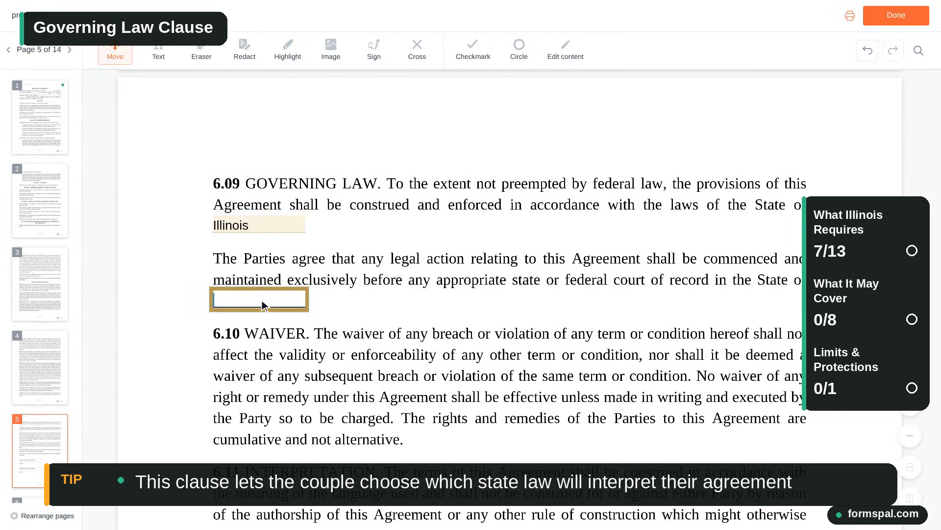
type("Illinois")
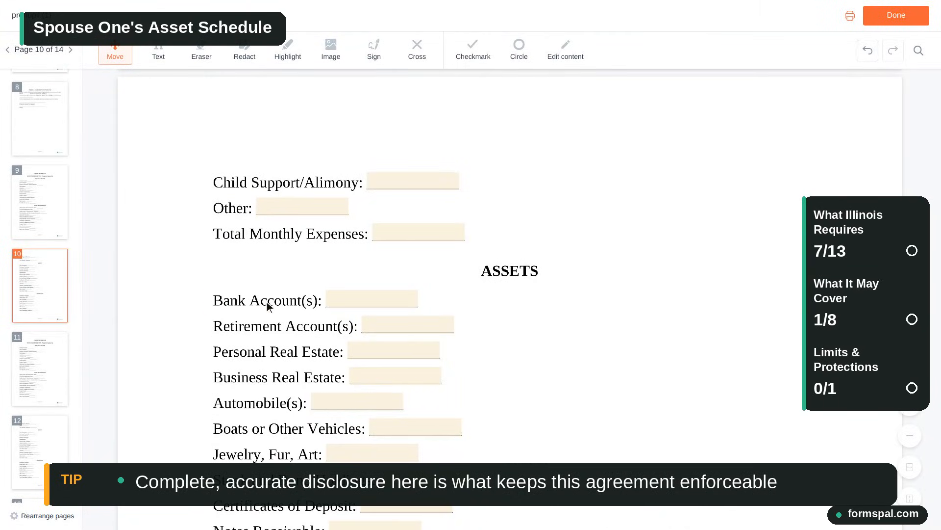
- In Spouse One's asset schedule on page 10, enter bank accounts 6,200, automobiles 18,500 and jewelry, fur, art 1,200
left_click(326, 307)
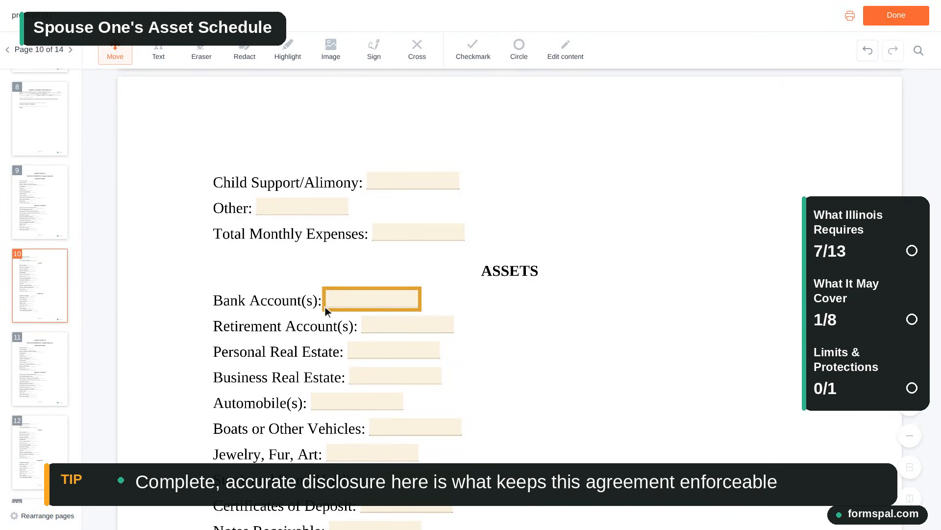
left_click(373, 300)
type("6,200")
scroll(375, 300, "down", 1)
scroll(374, 300, "down", 1)
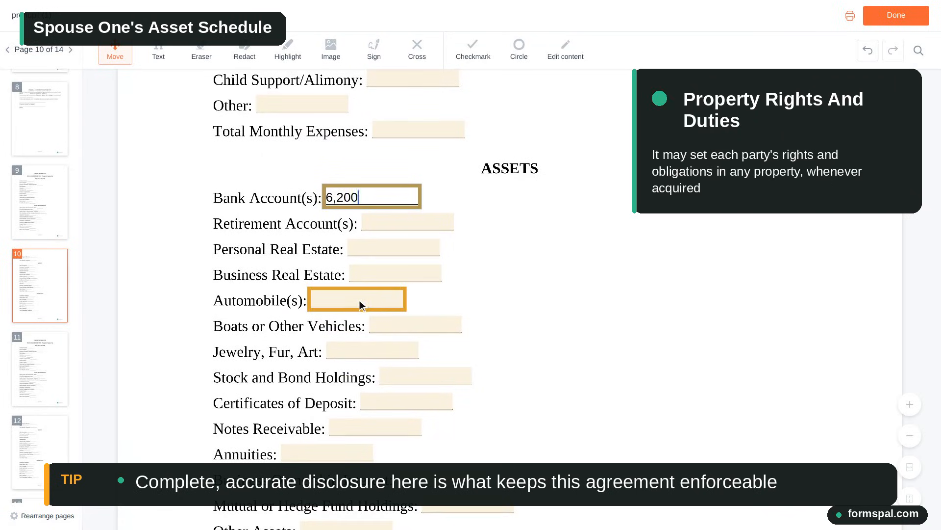
left_click(361, 301)
type("18,500")
scroll(361, 306, "down", 1)
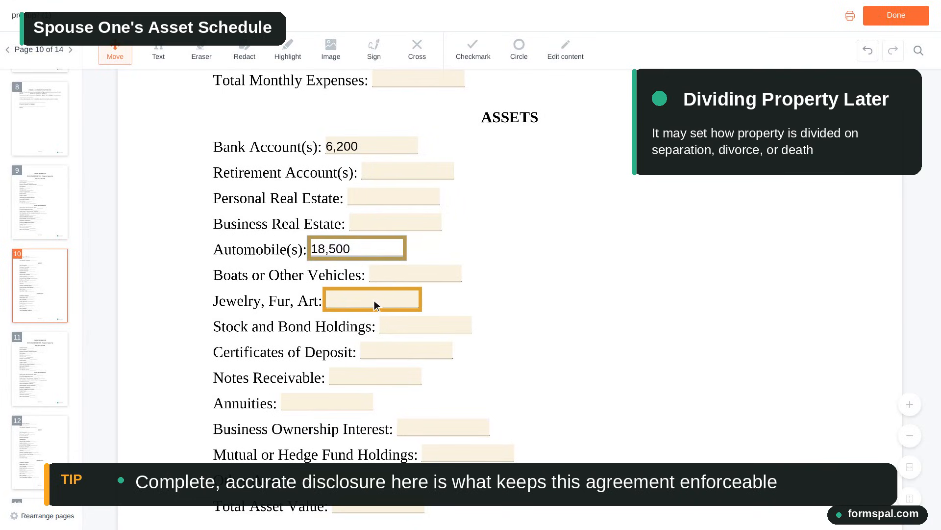
left_click(373, 301)
type("1,200")
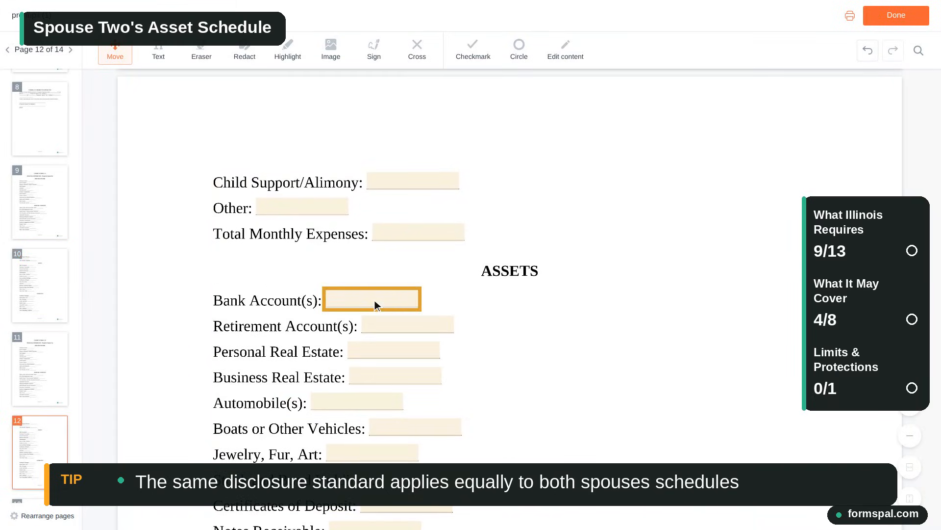
- In Spouse Two's asset schedule on page 12, enter bank accounts 9,400, automobiles 24,000 and jewelry, fur, art 2,500
left_click(375, 300)
type("9,400")
scroll(375, 300, "down", 2)
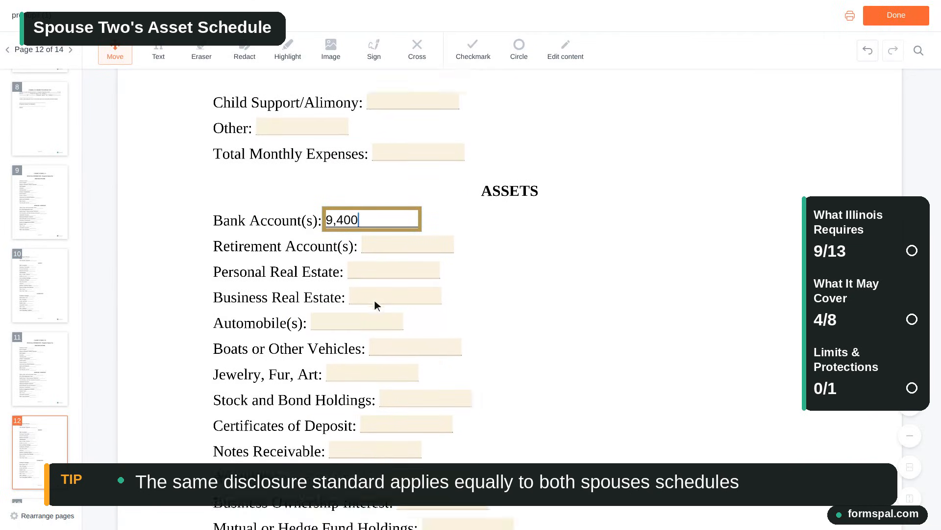
scroll(375, 300, "down", 1)
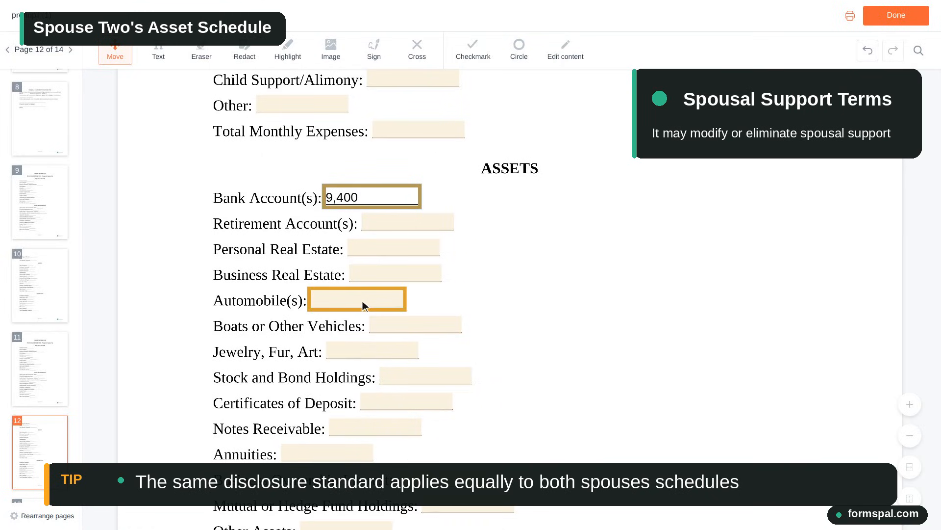
left_click(360, 300)
type("24,000")
scroll(360, 301, "down", 2)
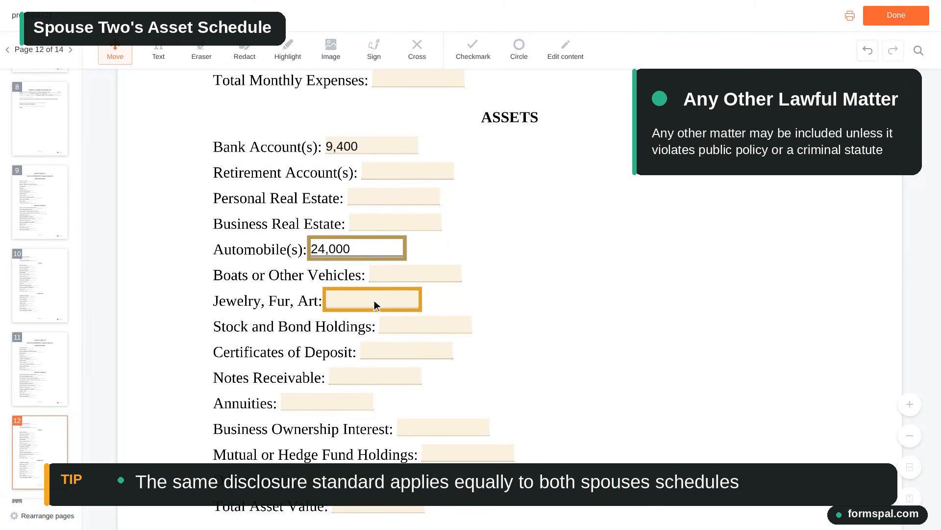
left_click(375, 300)
type("2,500")
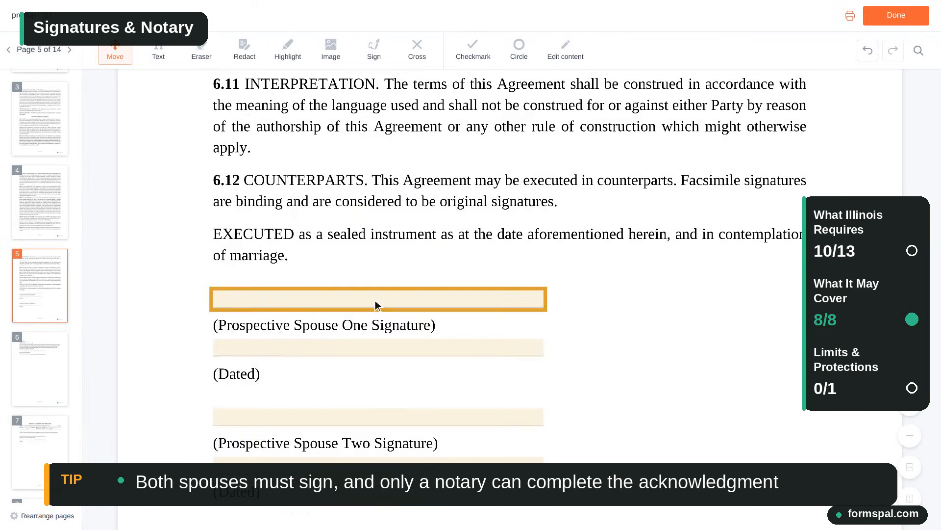
key("Tab")
key("Tab")
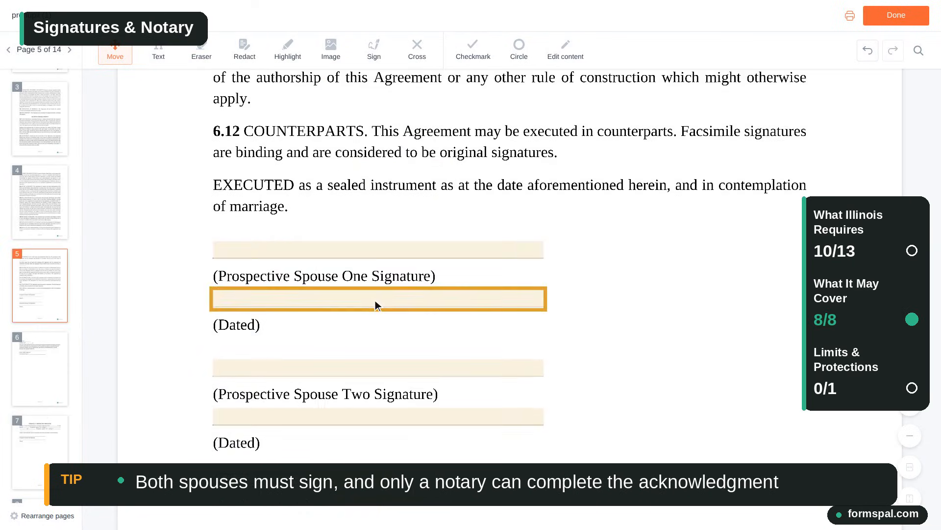
key("Tab")
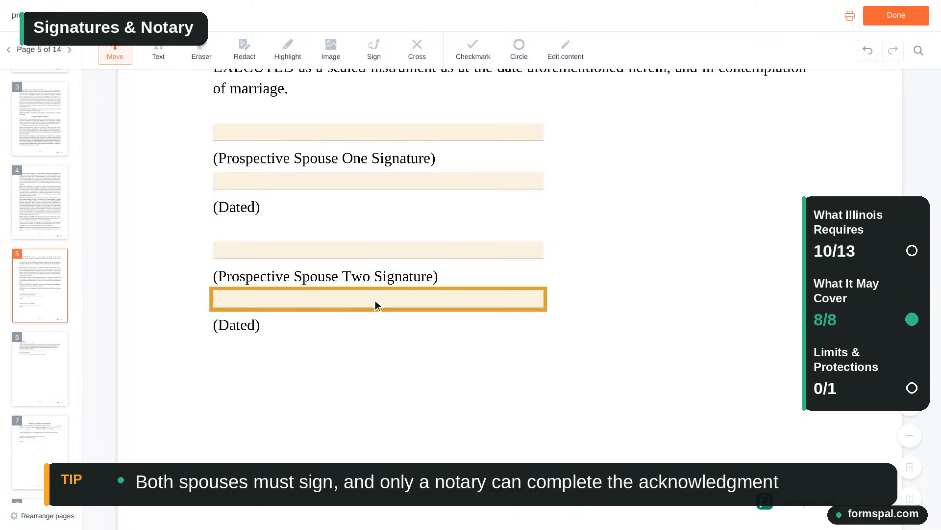